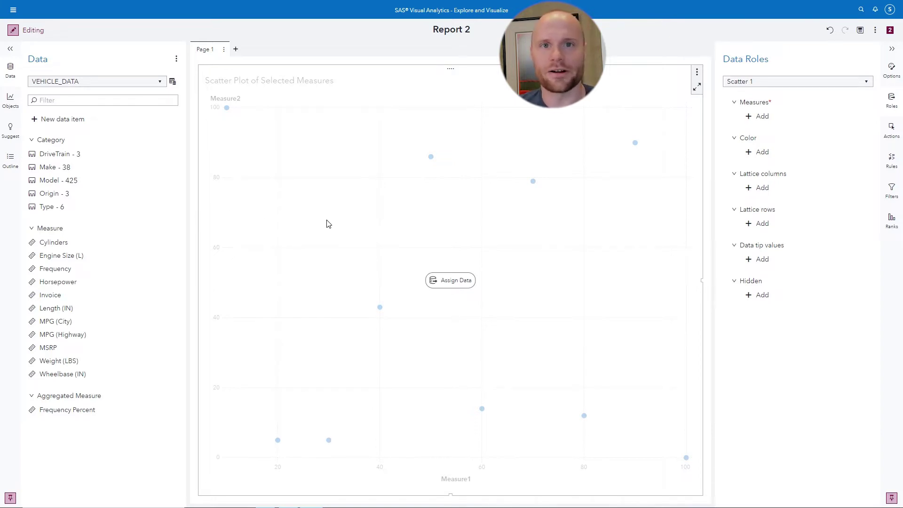
# Open the Add Data Items list of VEHICLE_DATA measures for the empty scatter plot.
pyautogui.click(755, 121)
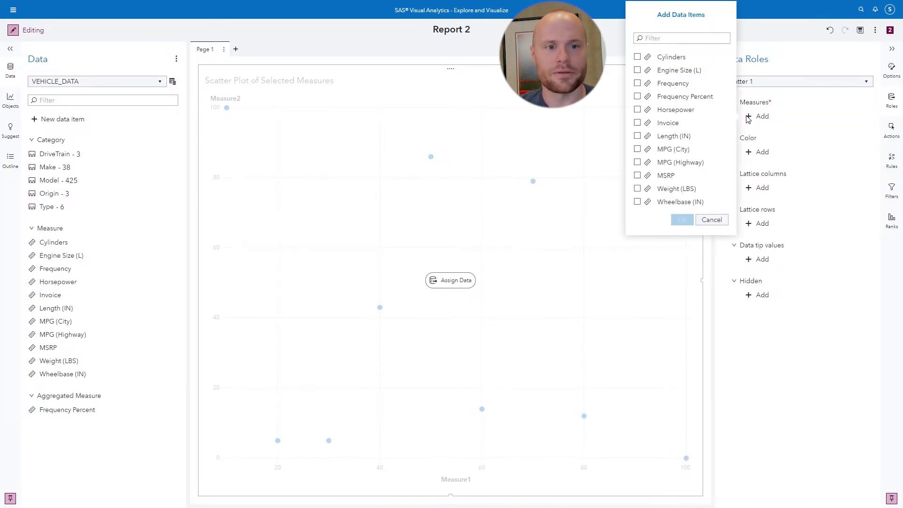
# Add Horsepower and MSRP as the scatter plot's measures.
pyautogui.click(683, 111)
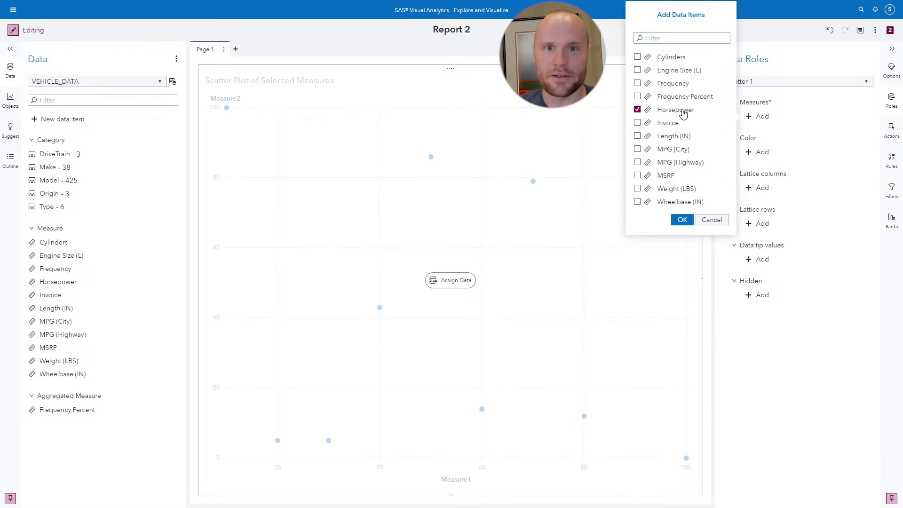
pyautogui.click(666, 178)
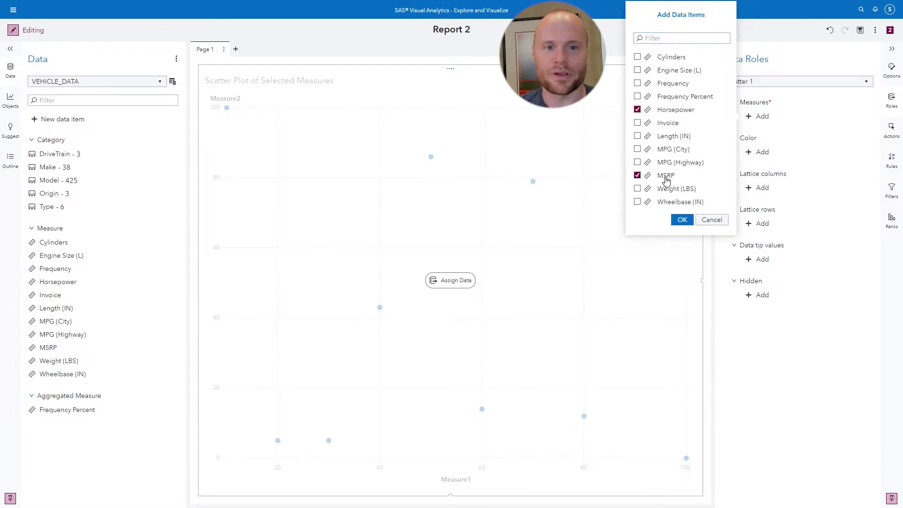
pyautogui.click(683, 220)
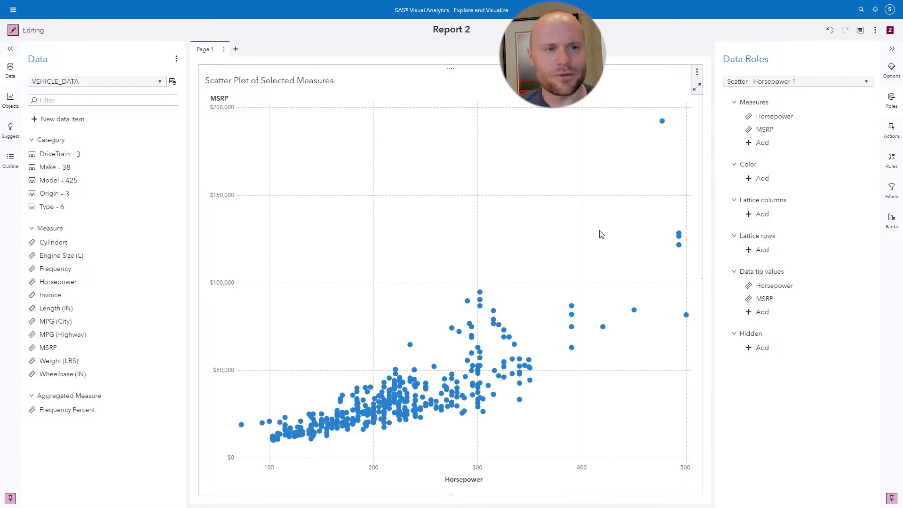
# Set the chart's Fit Line type to Best Fit in Options.
pyautogui.click(892, 78)
pyautogui.scroll(-5, 822, 192)
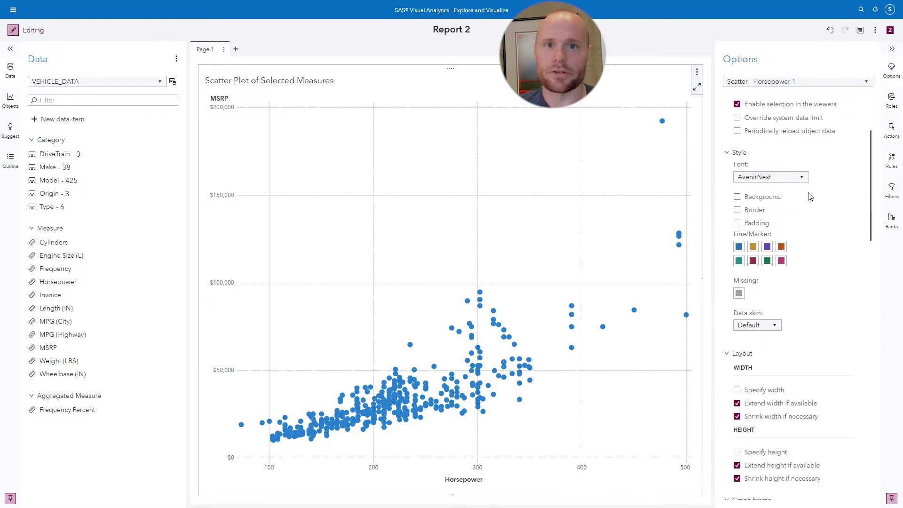
pyautogui.scroll(-15, 822, 191)
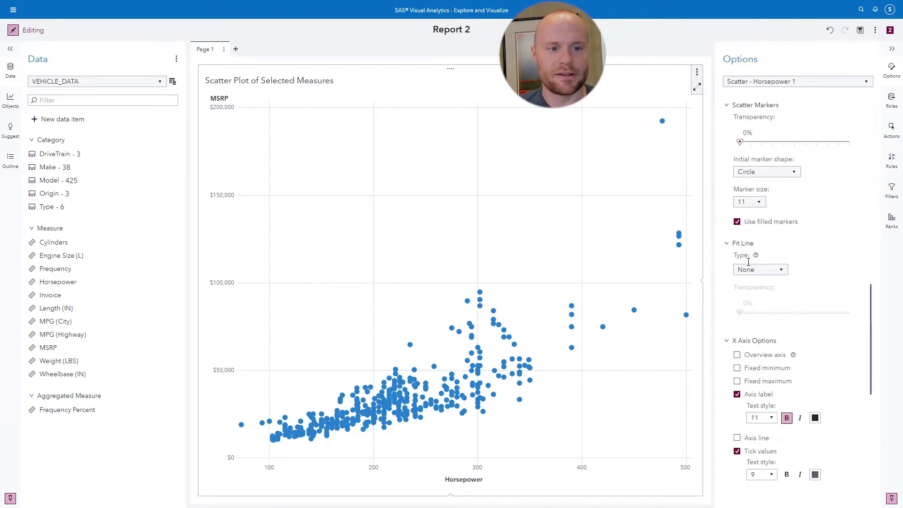
pyautogui.click(756, 272)
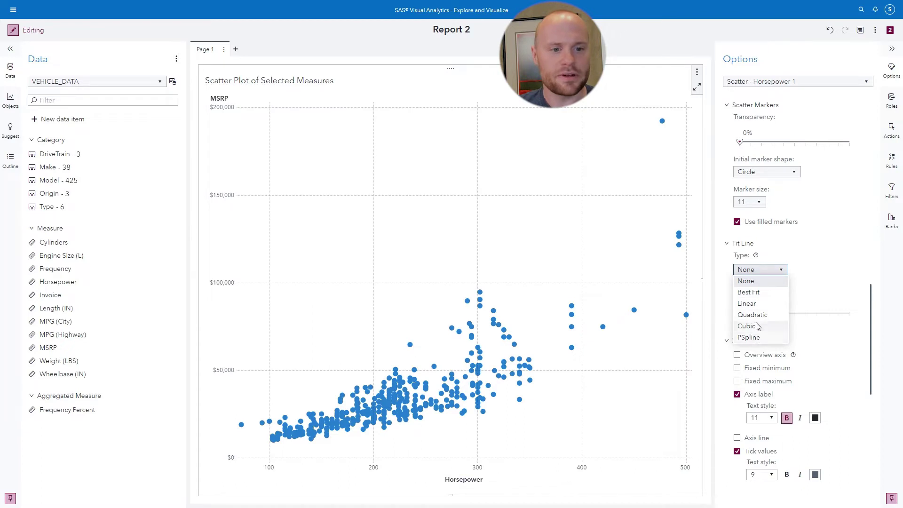
pyautogui.click(759, 293)
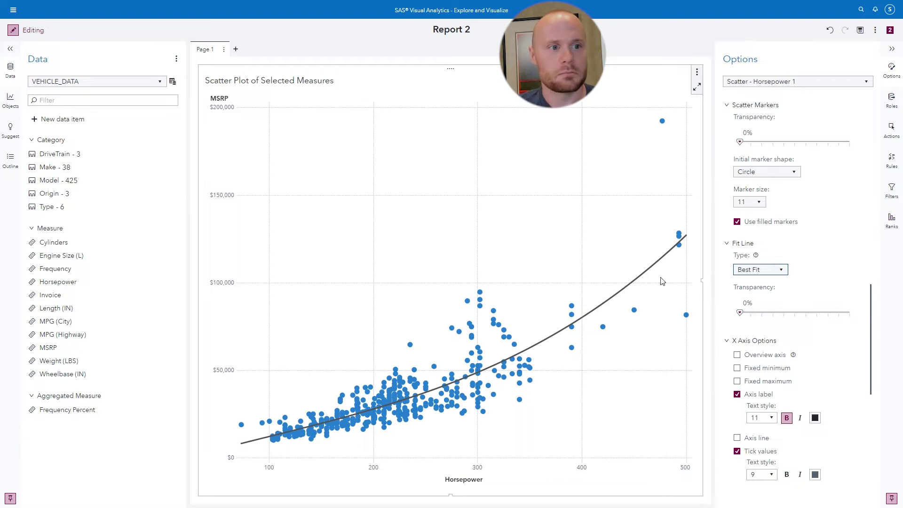
pyautogui.click(891, 100)
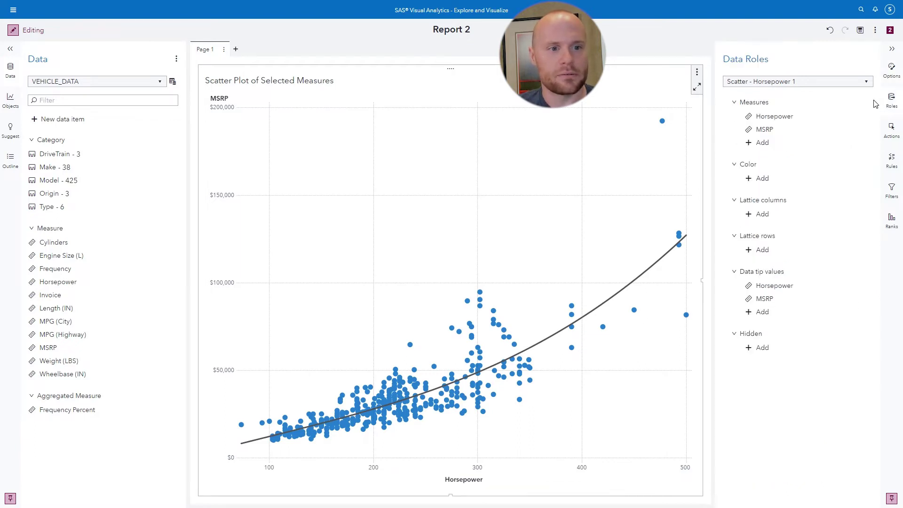
# Colour the points by Origin, highlight the Asia then USA groups, and clear the highlight.
pyautogui.click(763, 178)
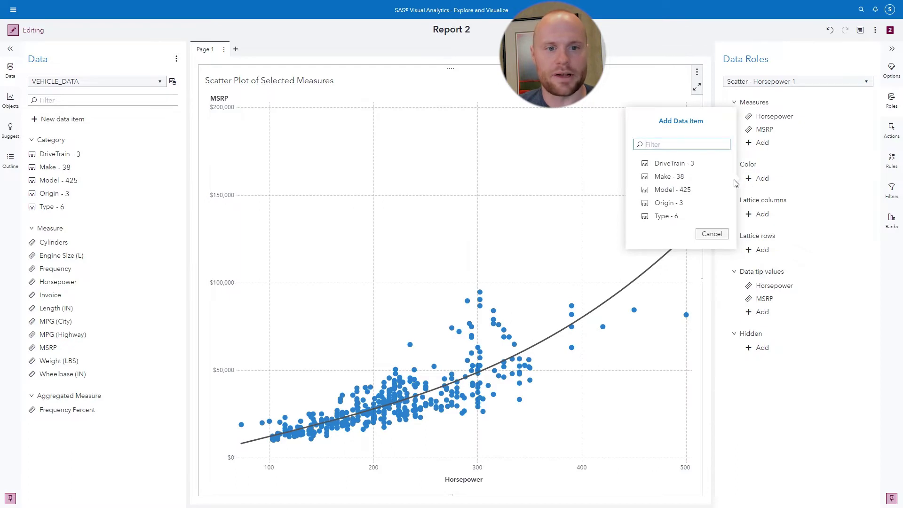
pyautogui.click(685, 203)
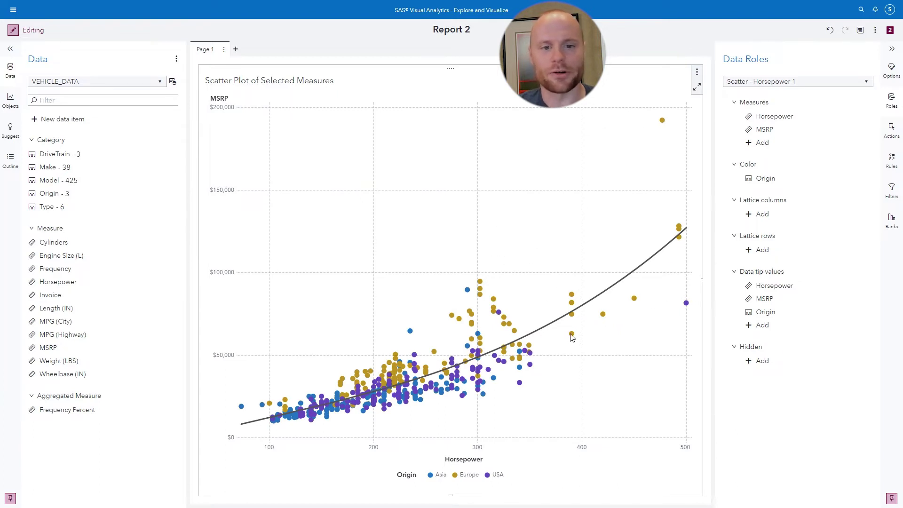
pyautogui.click(432, 476)
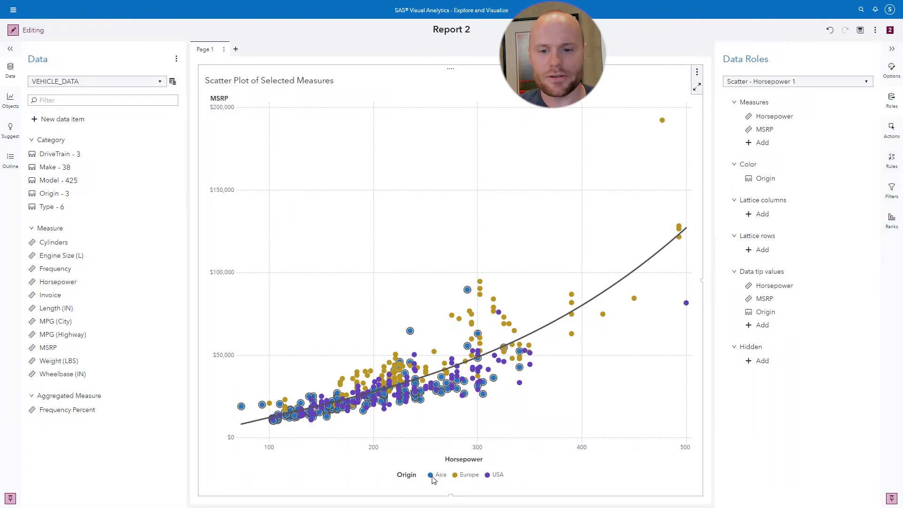
pyautogui.click(494, 477)
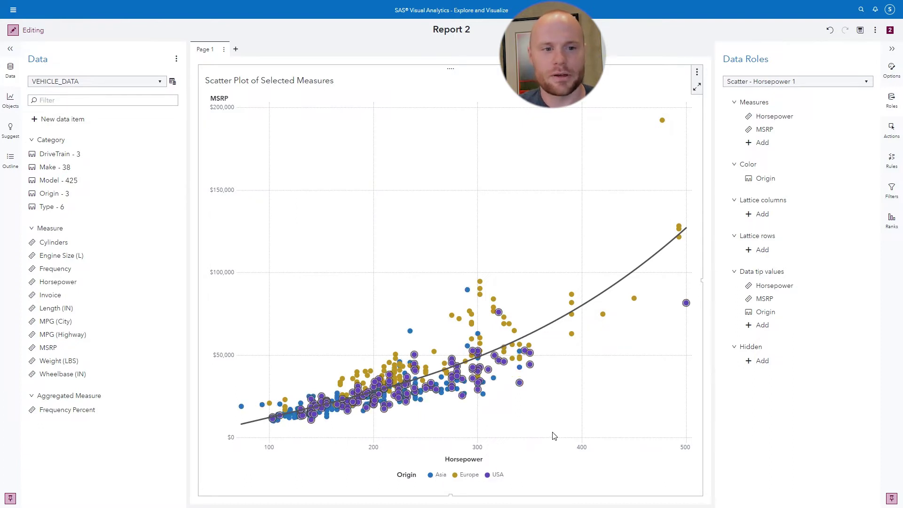
pyautogui.click(586, 411)
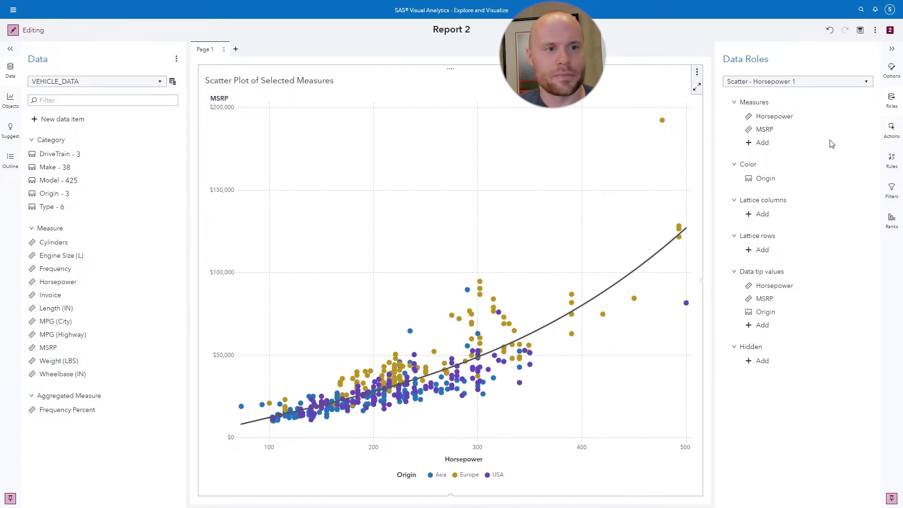
# Set the Fit Line type to None, then bring up categories for lattice columns.
pyautogui.click(897, 77)
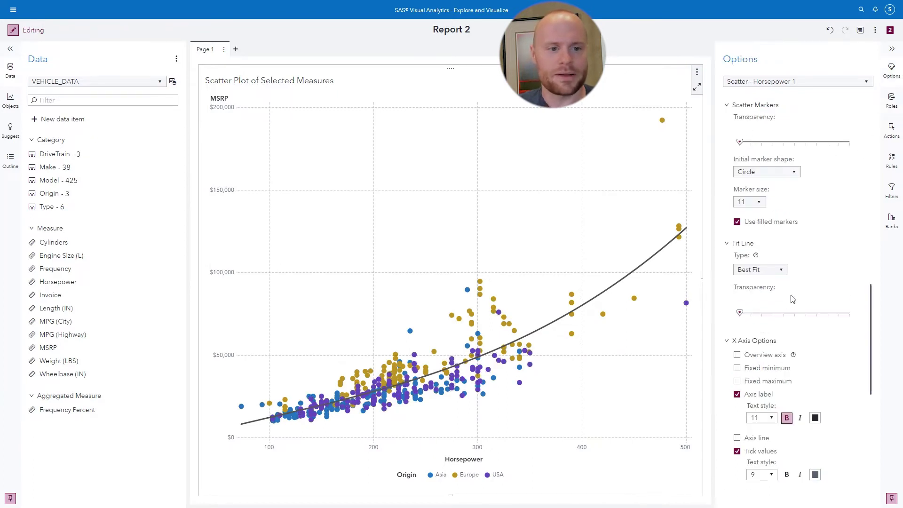
pyautogui.click(776, 276)
pyautogui.click(766, 281)
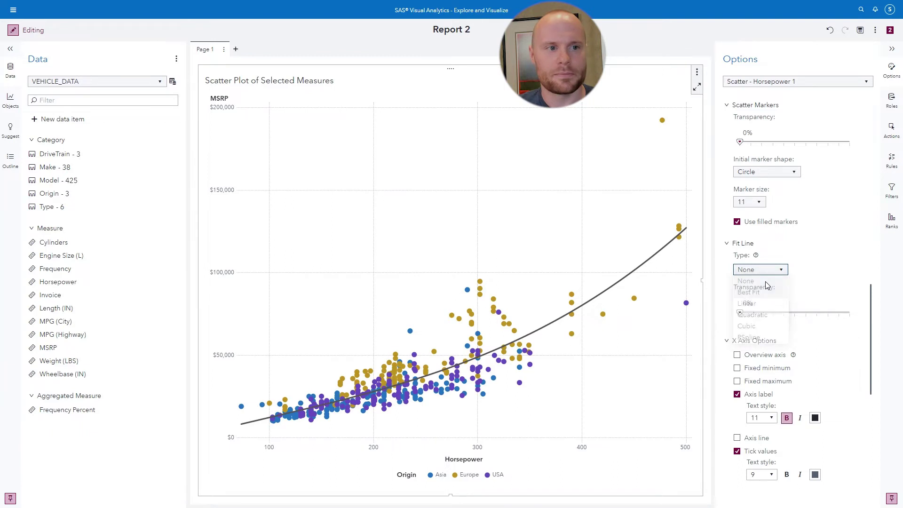
pyautogui.click(890, 106)
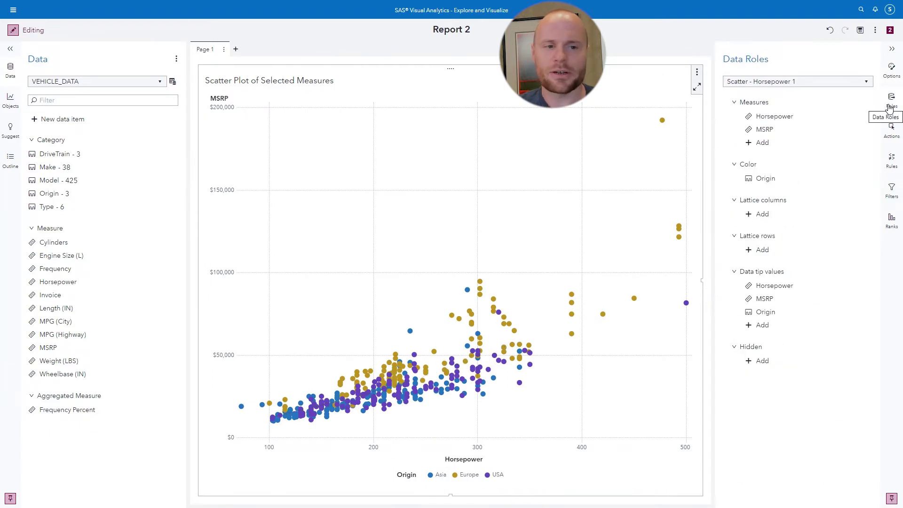
pyautogui.click(763, 214)
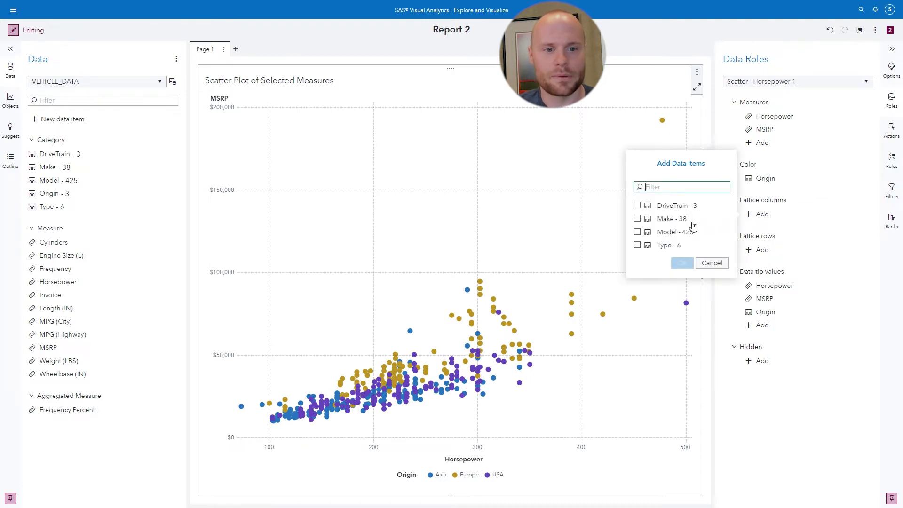
# Use DriveTrain as the lattice columns, giving All, Front and Rear panels.
pyautogui.click(666, 206)
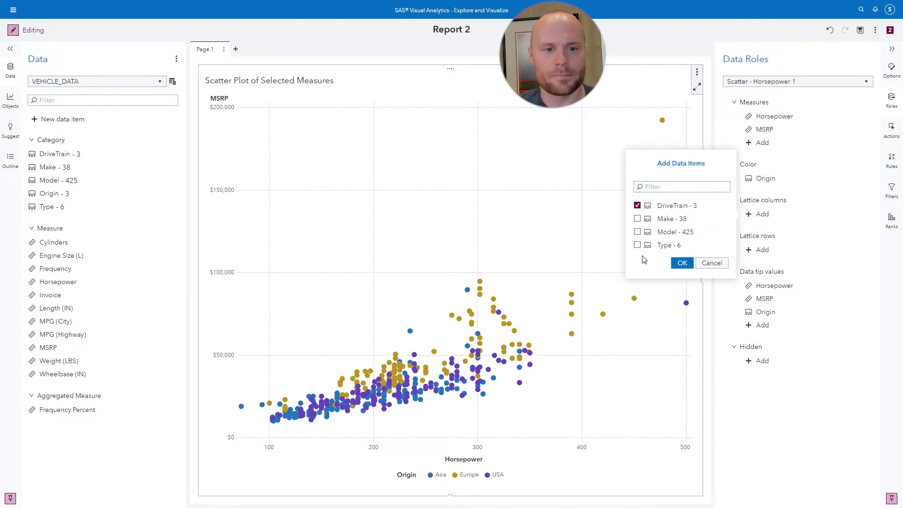
pyautogui.click(682, 265)
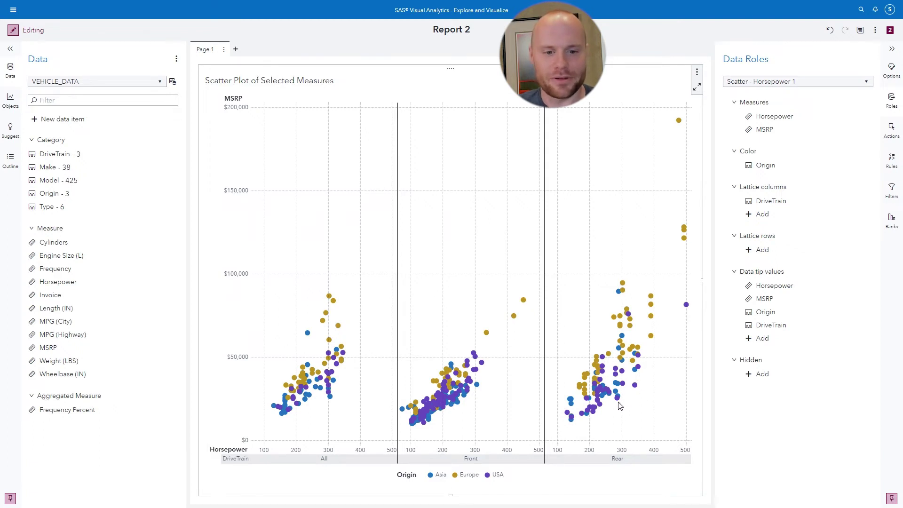
pyautogui.moveTo(619, 404)
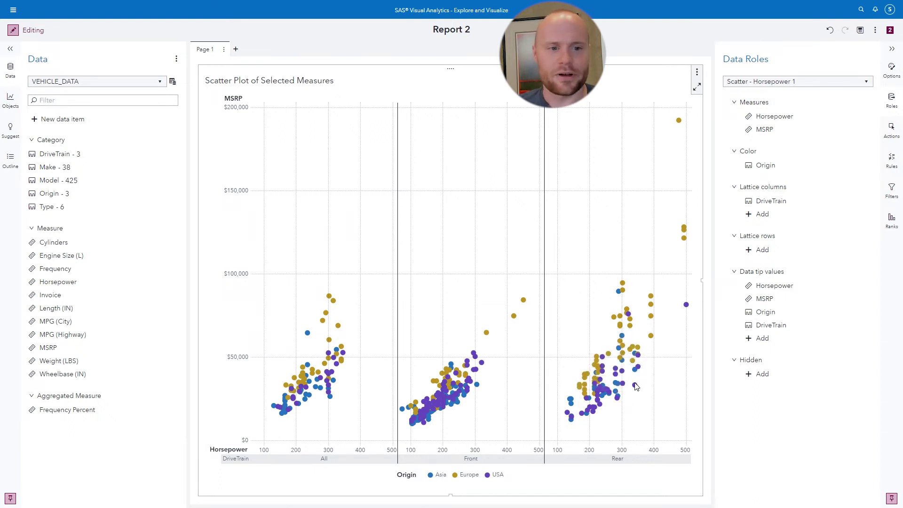
# Add Make and Model to the data tip values, then right-click the DriveTrain lattice column.
pyautogui.click(762, 339)
pyautogui.click(667, 274)
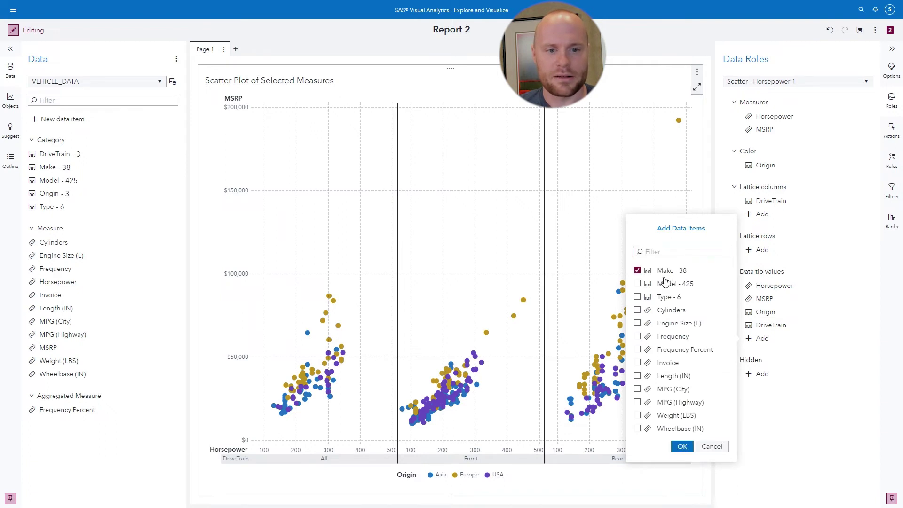
pyautogui.click(662, 288)
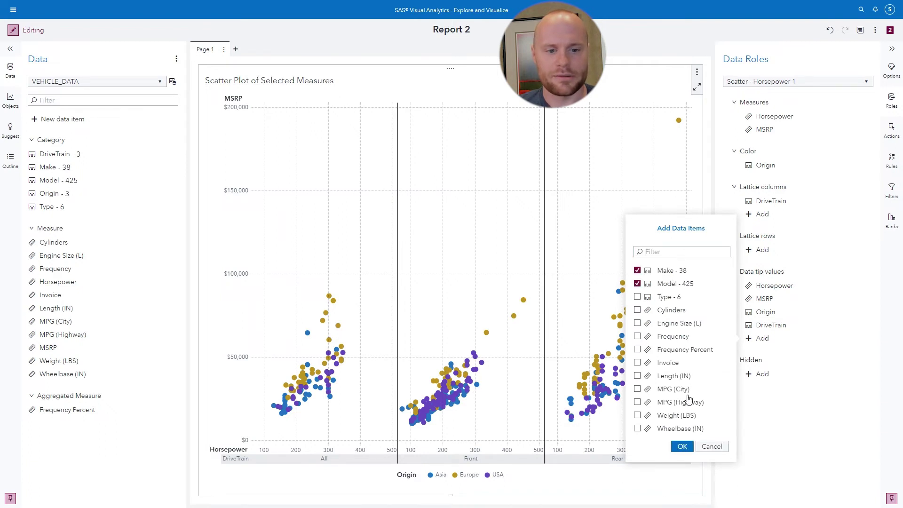
pyautogui.click(682, 446)
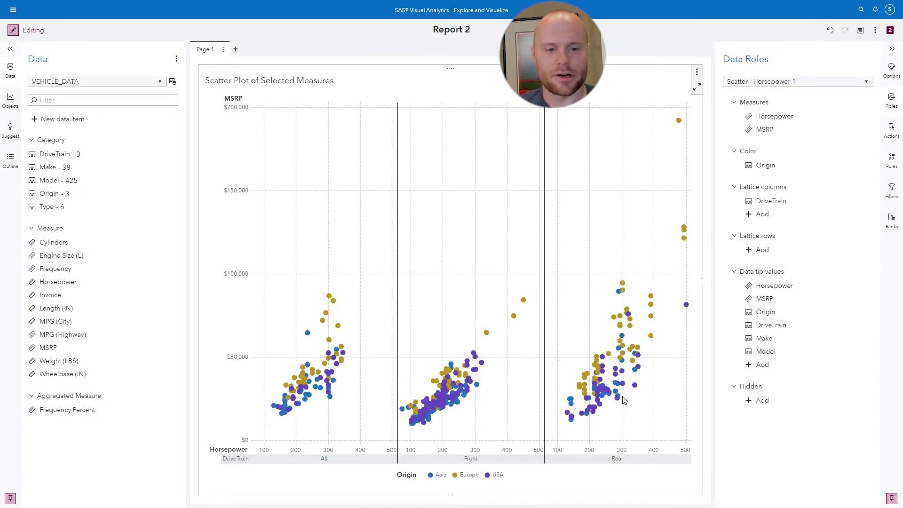
pyautogui.moveTo(621, 399)
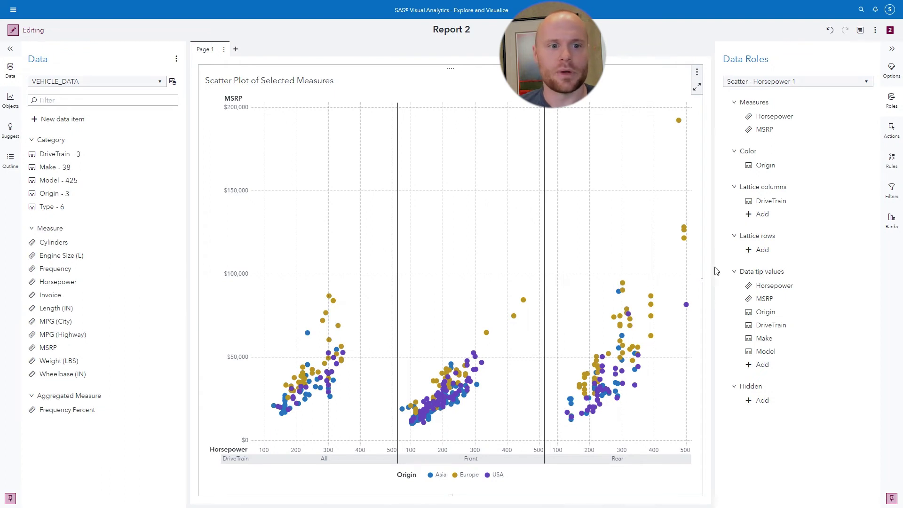
pyautogui.rightClick(772, 207)
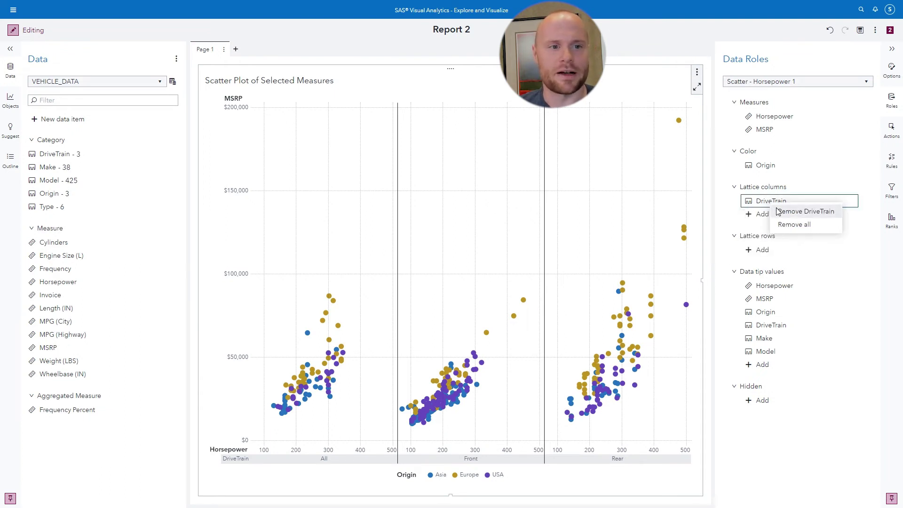
# Remove the DriveTrain lattice columns and add MPG (Highway) as a third measure.
pyautogui.click(800, 212)
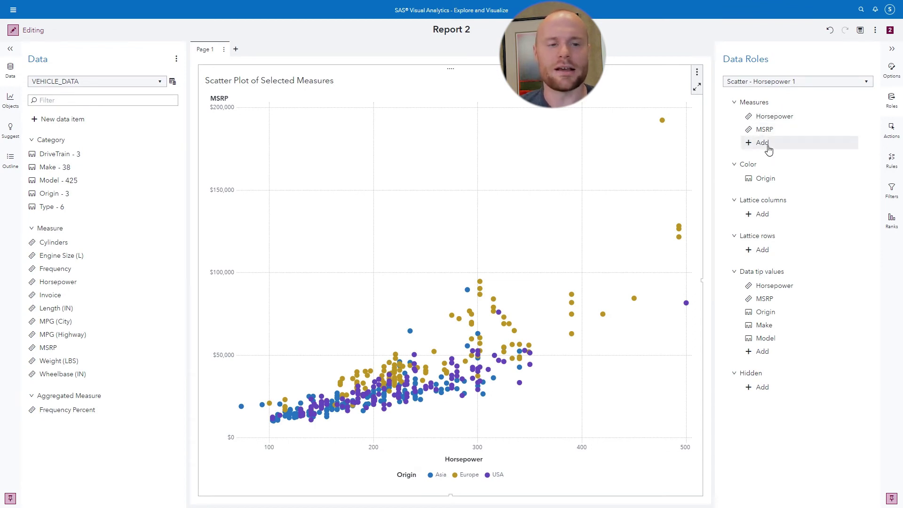
pyautogui.click(763, 143)
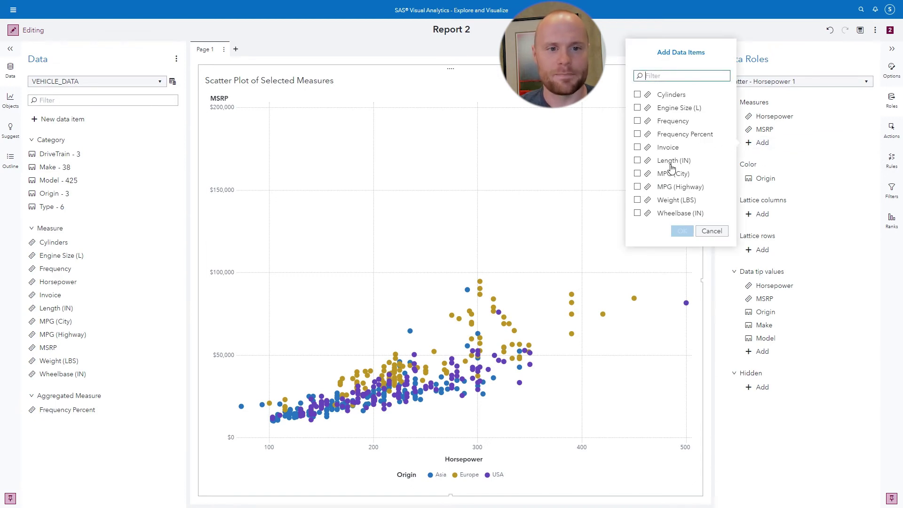
pyautogui.click(664, 188)
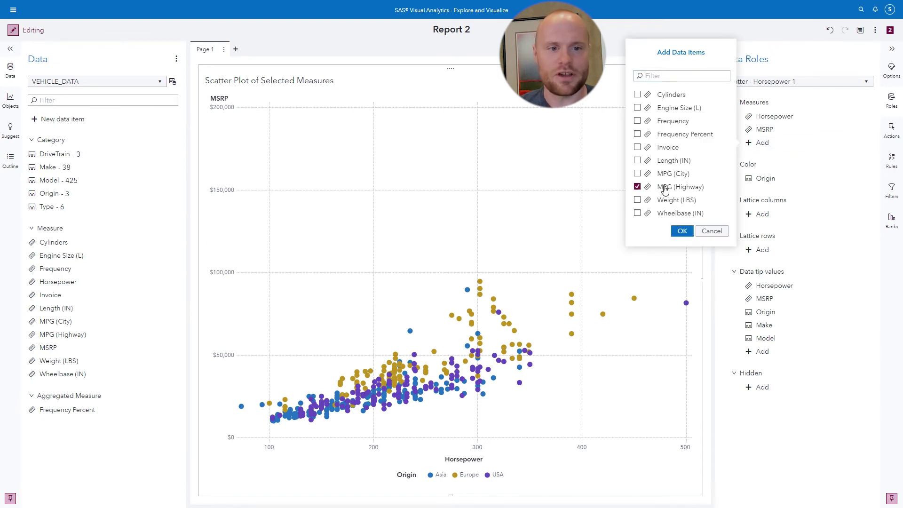
pyautogui.click(682, 233)
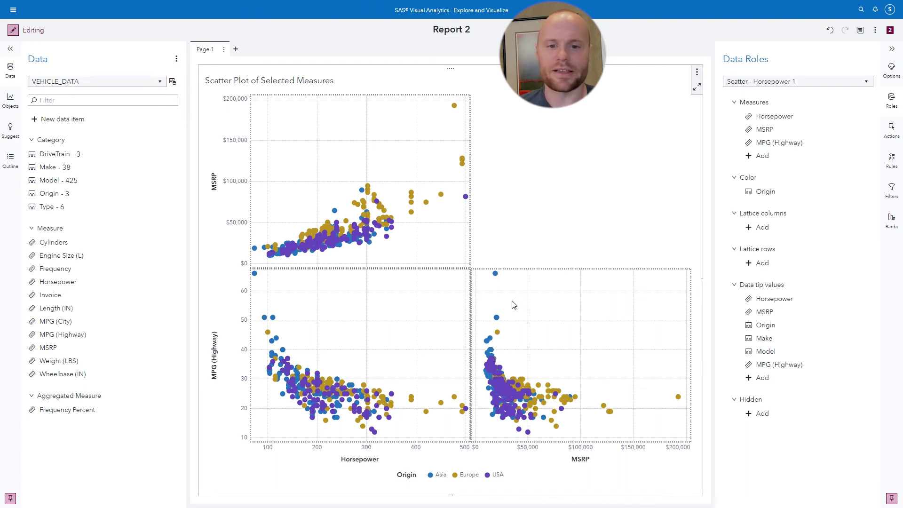
pyautogui.moveTo(499, 278)
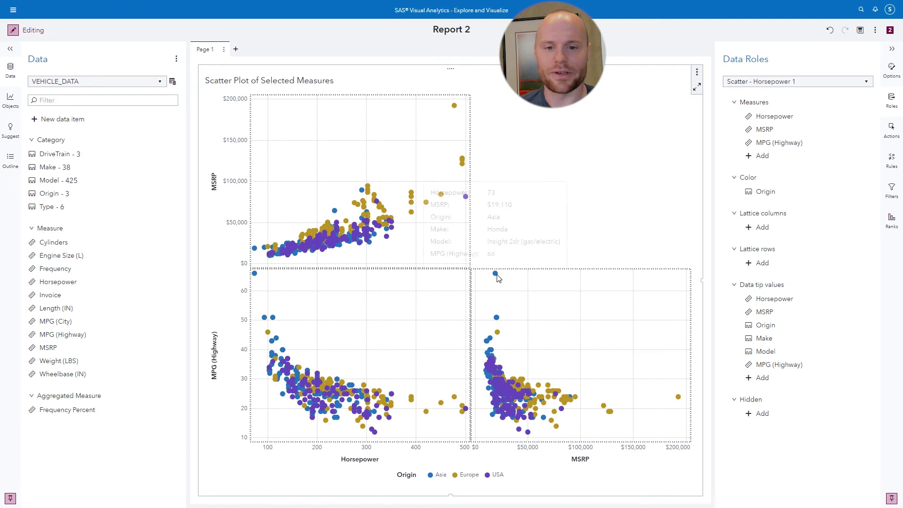